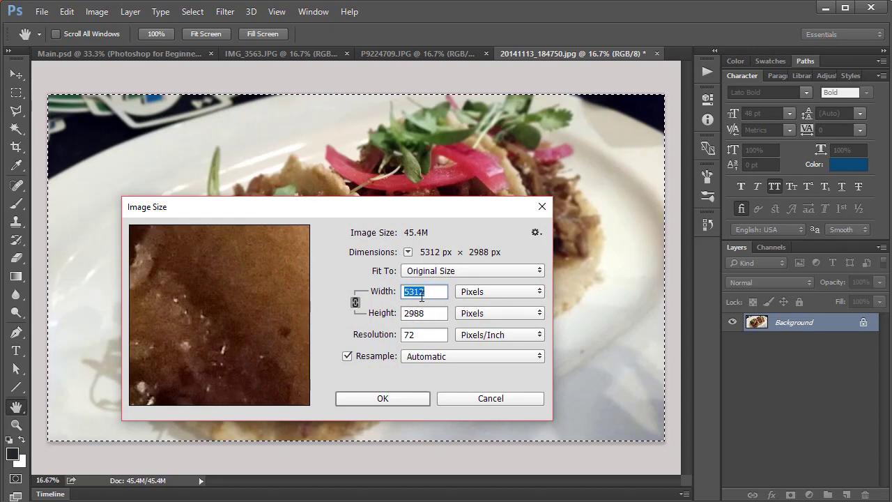
Show the taco photo's dimensions in inches and set its resolution to 300 pixels/inch with resampling off.
left_click(469, 298)
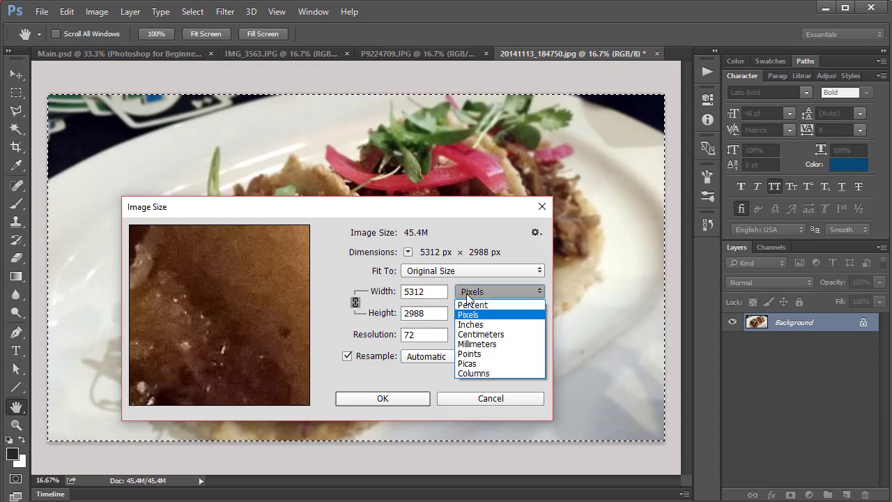
left_click(478, 325)
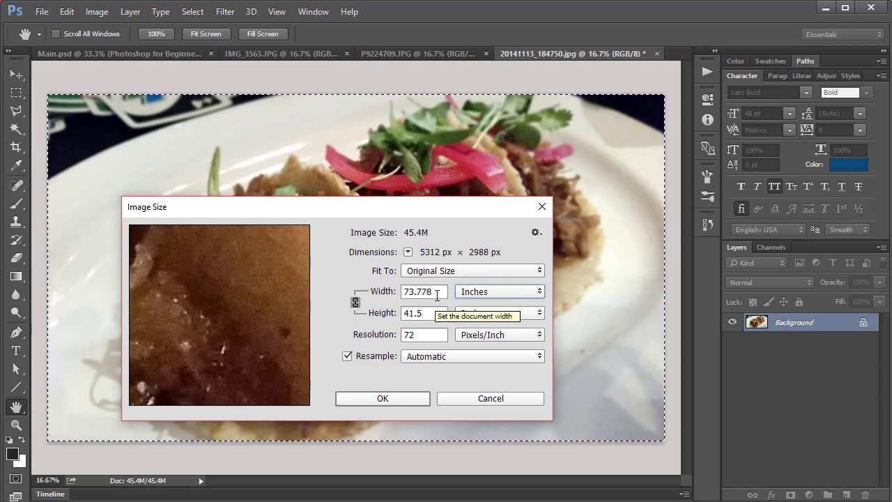
left_click_drag(437, 296, 394, 292)
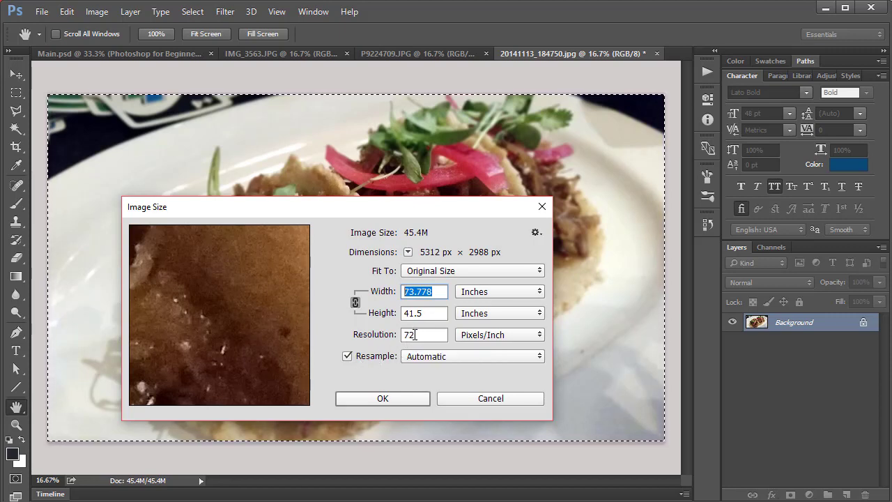
left_click(347, 356)
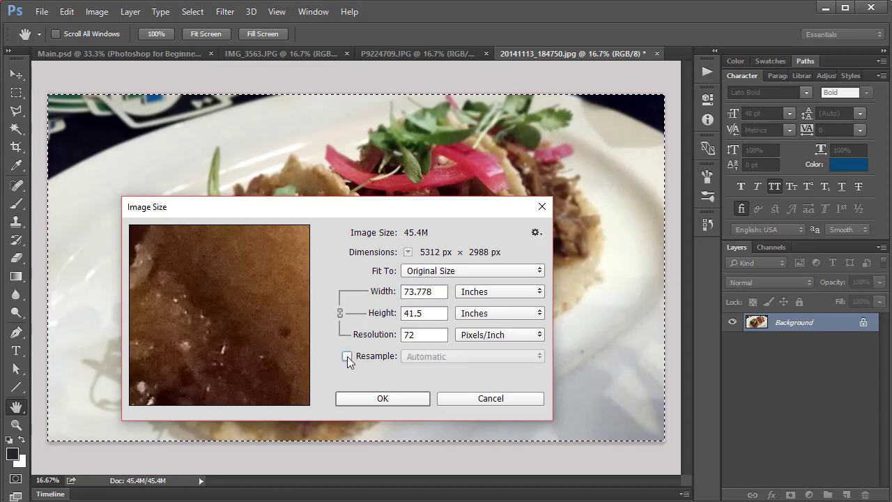
left_click_drag(419, 338, 381, 339)
type("300")
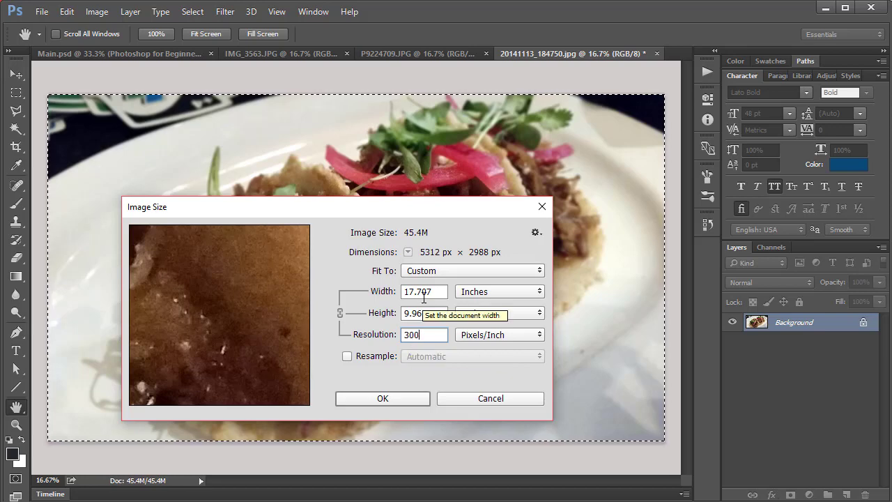
left_click(386, 397)
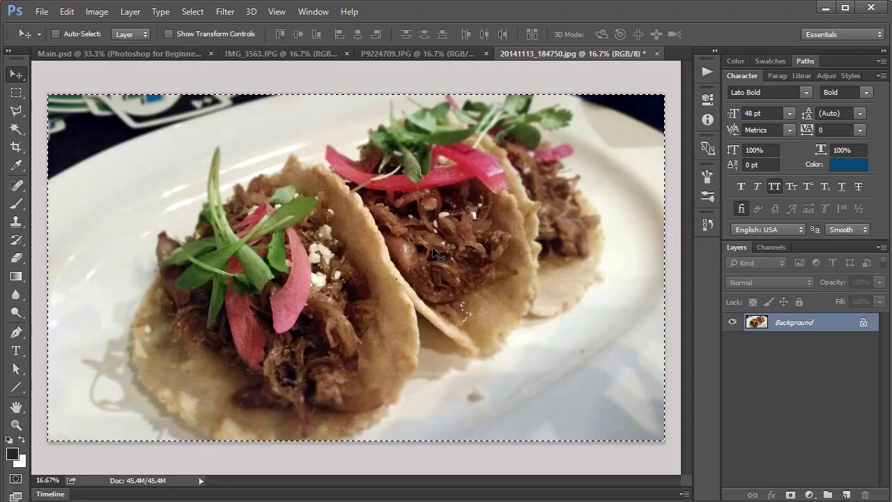
Resize the taco photo to a width of 10 inches with resampling on and proportions linked.
left_click(93, 13)
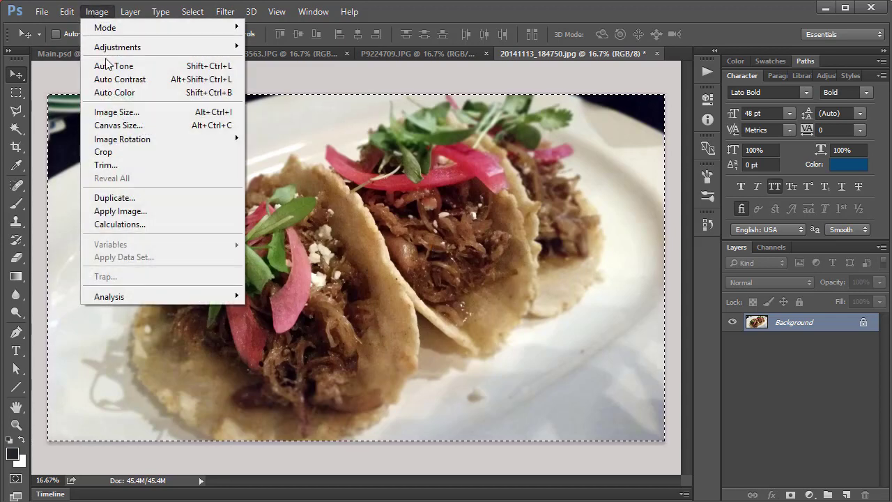
left_click(128, 119)
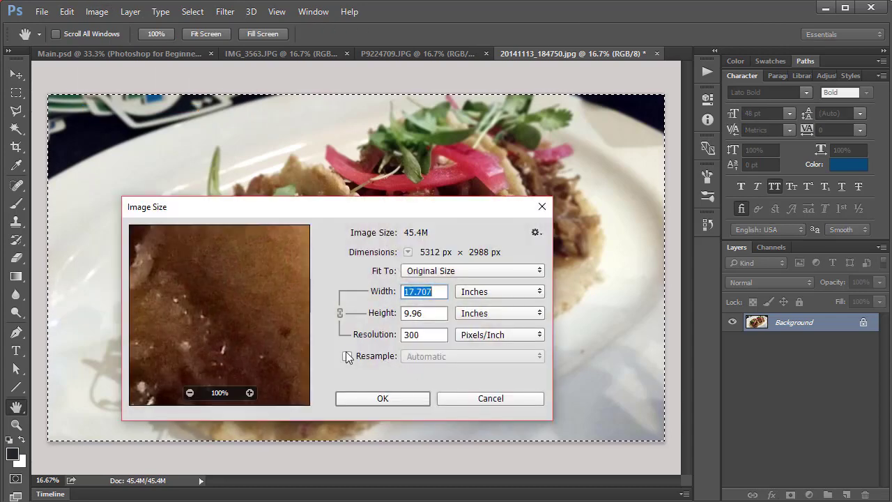
left_click(347, 356)
left_click_drag(436, 294, 401, 293)
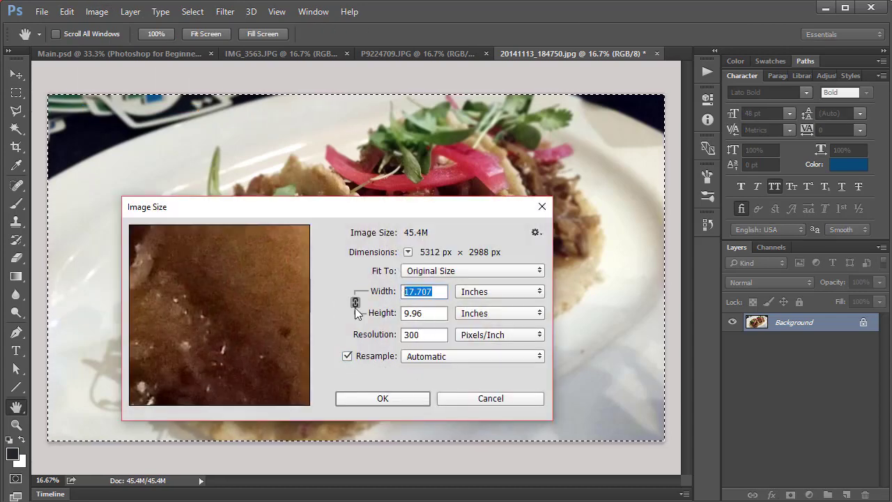
type("10")
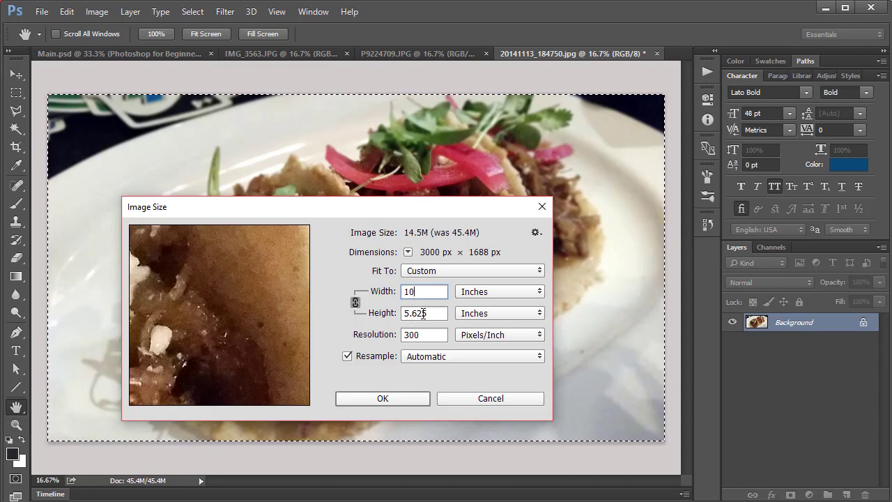
left_click(394, 395)
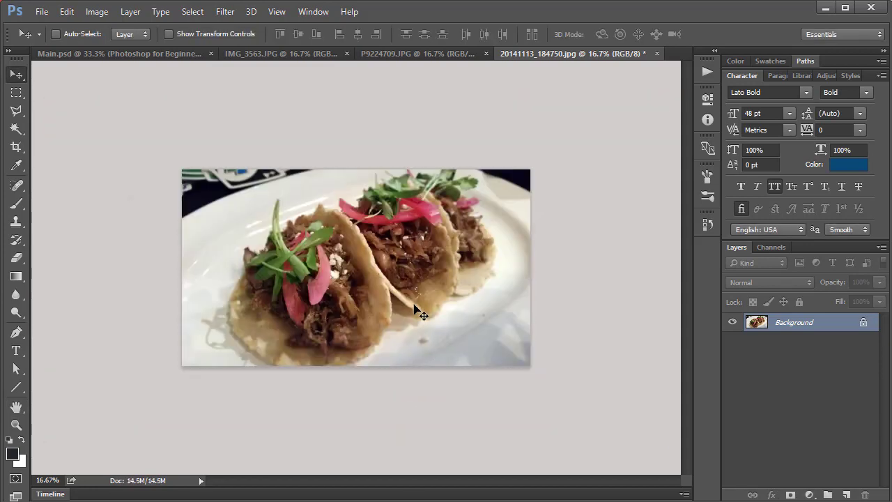
left_click(17, 147)
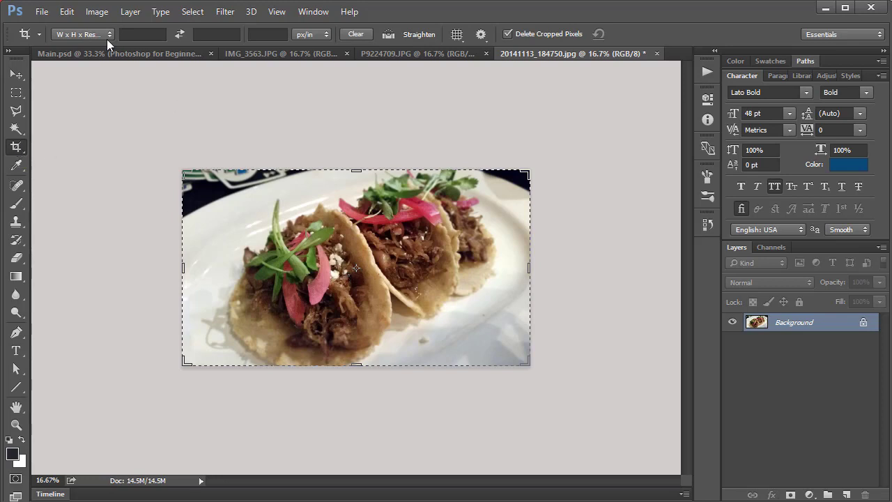
key("v")
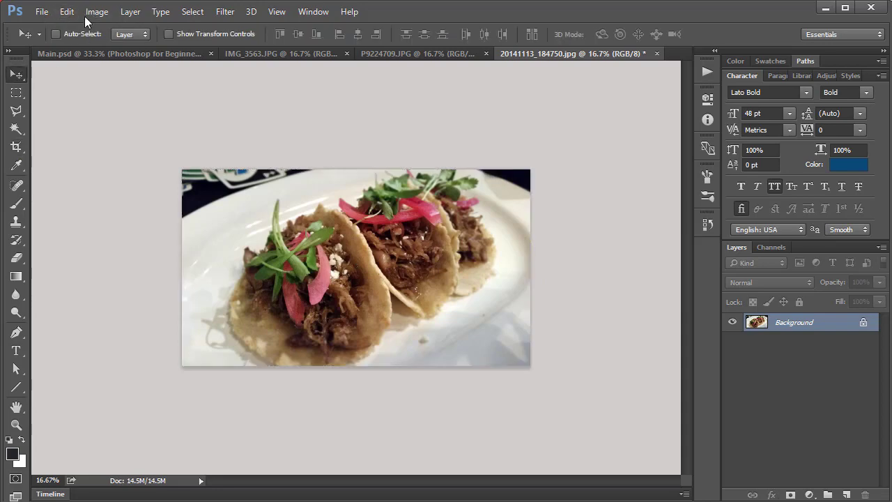
left_click(65, 11)
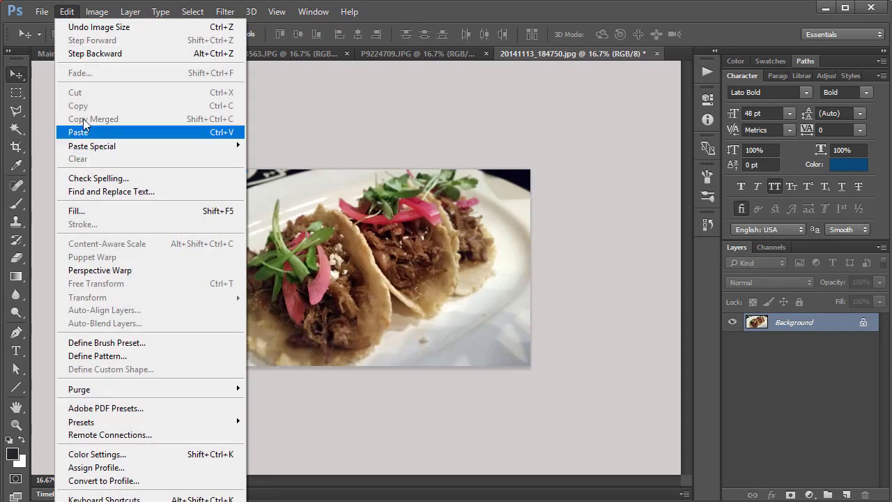
left_click(297, 201)
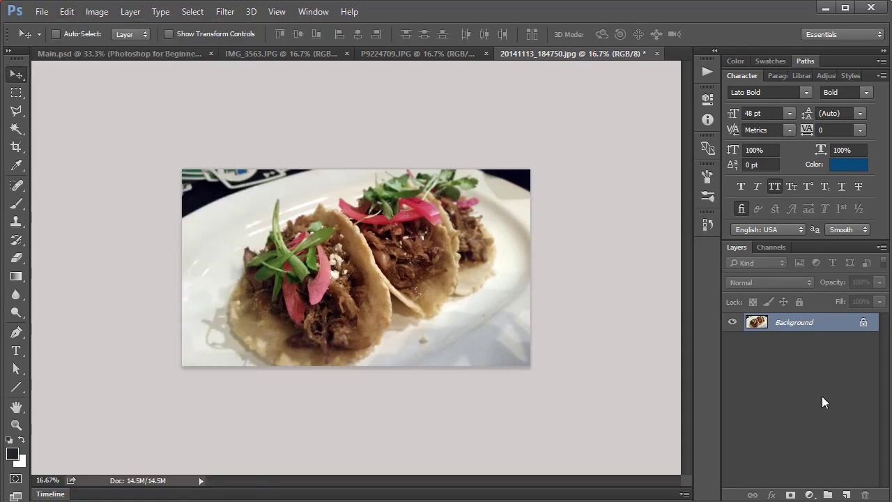
Copy the entire taco photo, paste it into Main.psd as a new layer, and shift it slightly up and left.
key("ctrl+a")
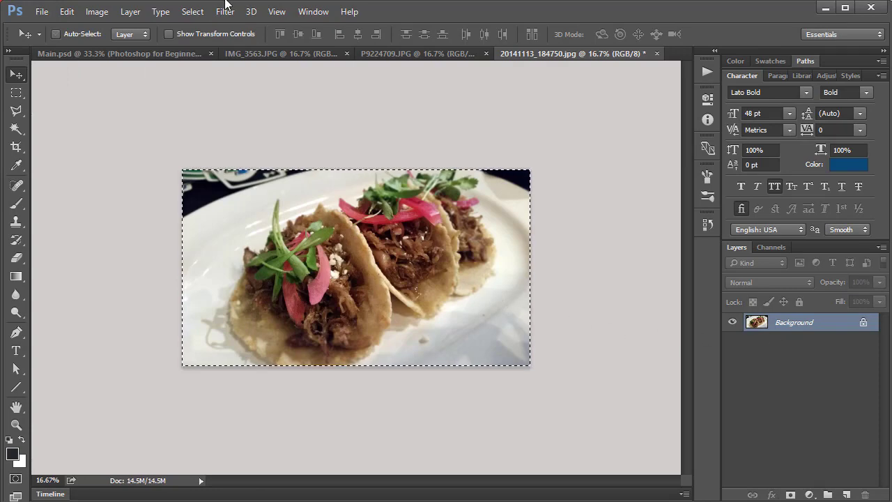
left_click(197, 11)
left_click(192, 12)
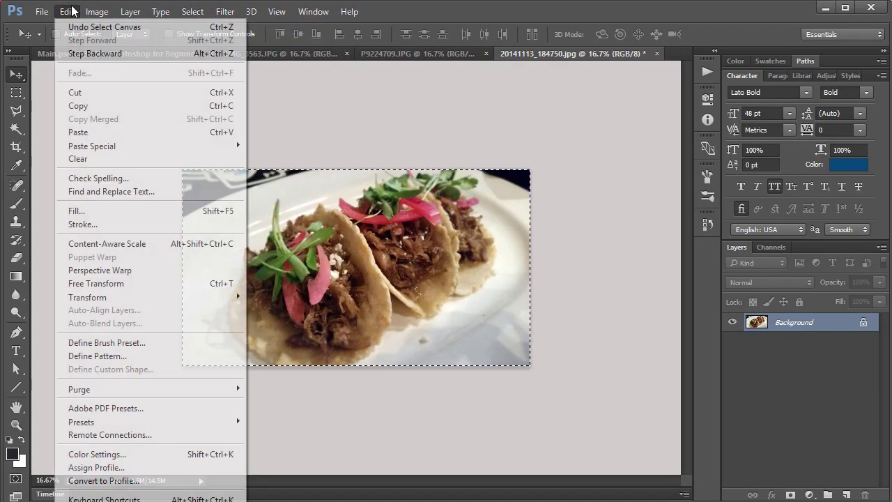
left_click(67, 12)
left_click(83, 106)
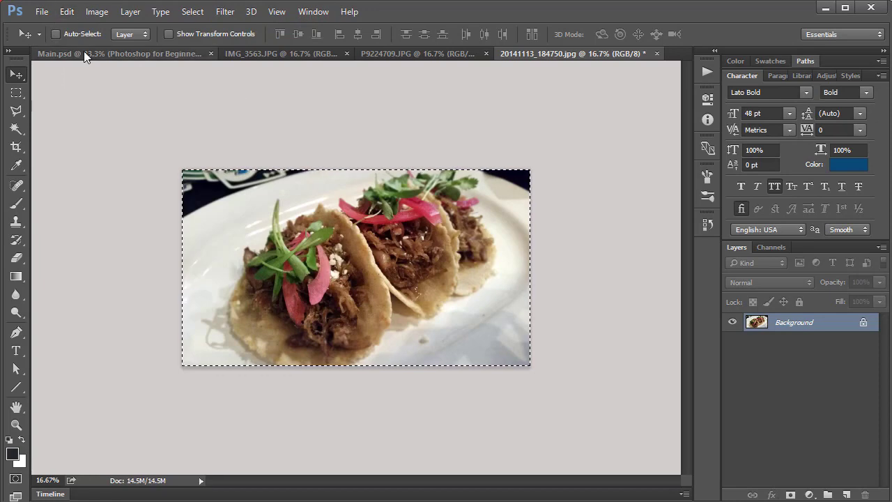
left_click(85, 53)
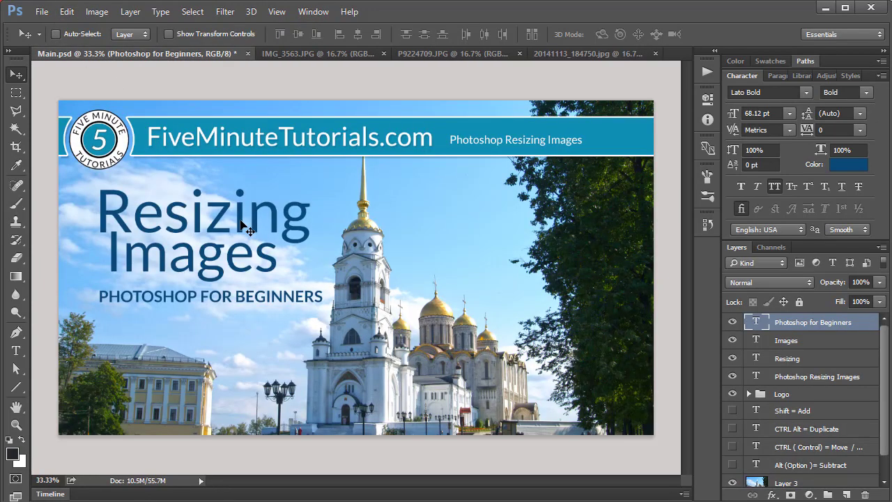
left_click(67, 12)
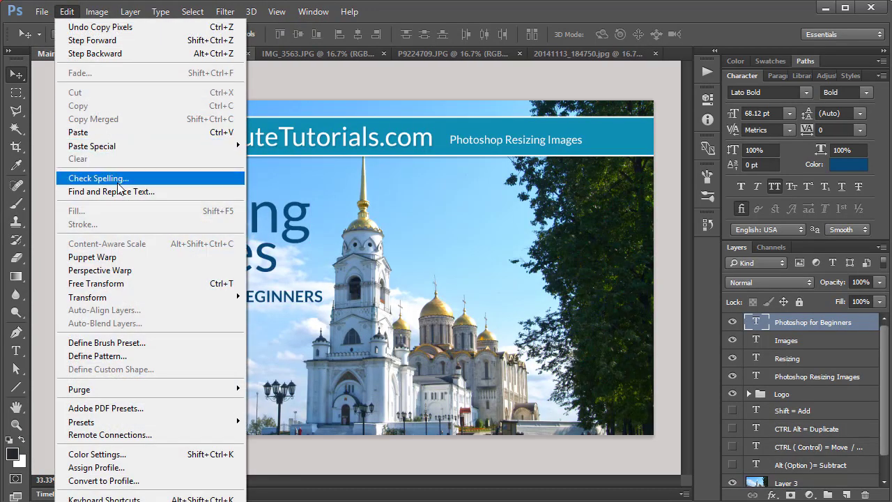
left_click(113, 133)
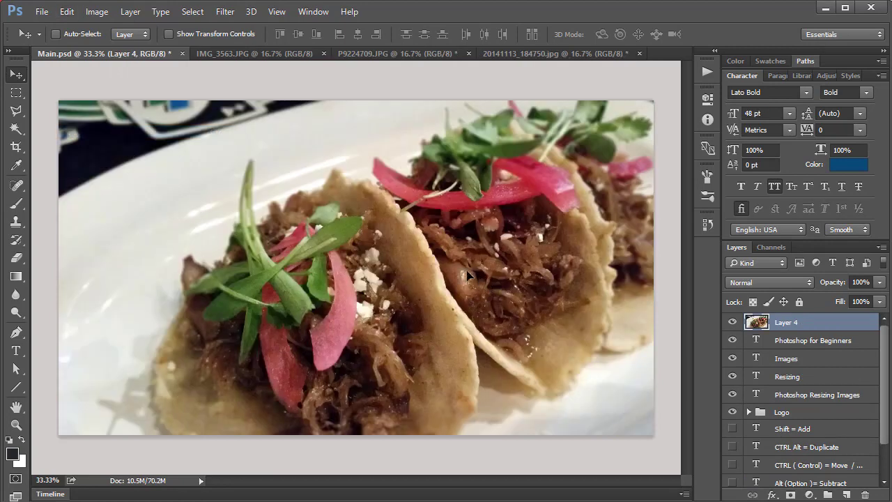
mouse_move(479, 275)
left_mouse_down()
mouse_move(420, 272)
mouse_move(448, 281)
mouse_move(465, 271)
left_mouse_up()
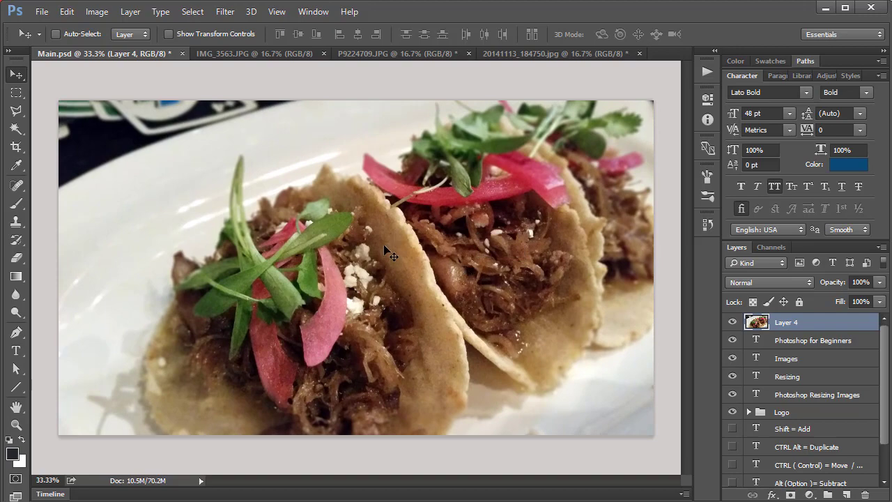
Scale the pasted taco layer proportionally to about 72% with Free Transform and place it just below the title banner.
left_click(67, 12)
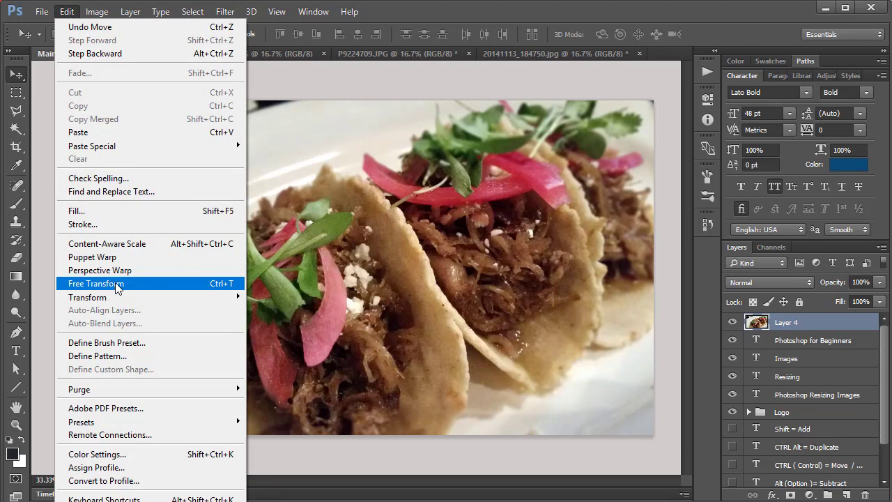
mouse_move(119, 298)
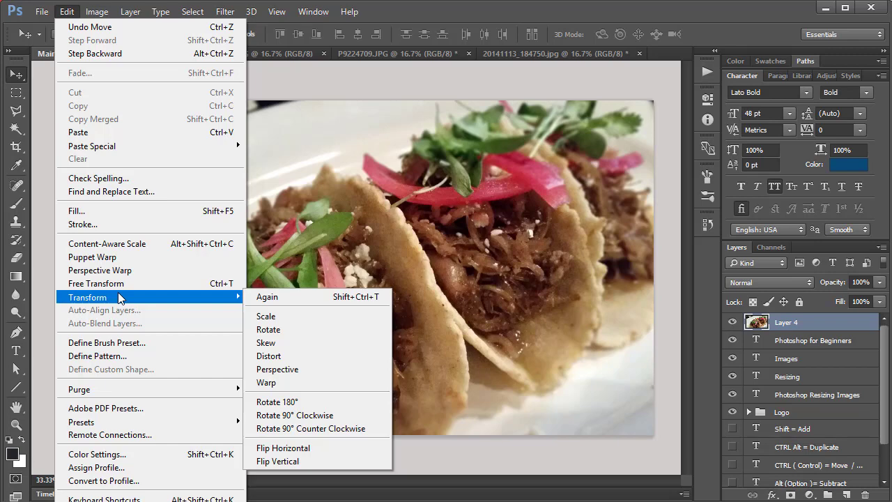
left_click(119, 284)
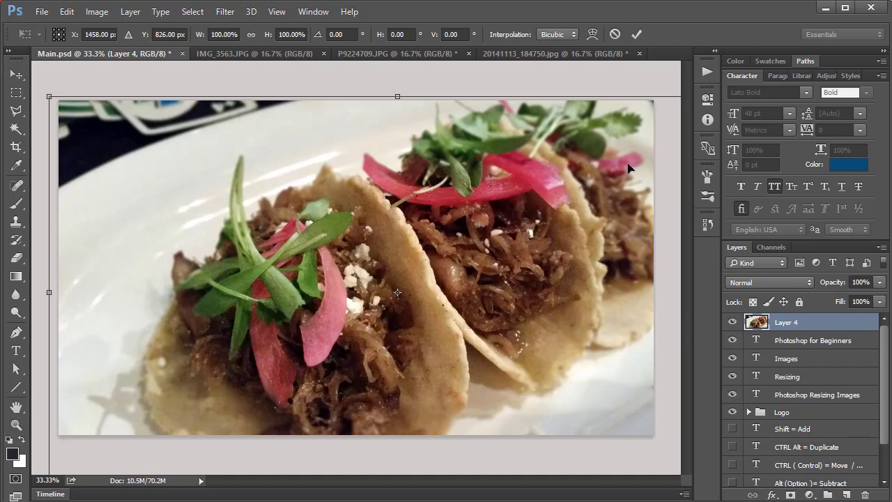
left_click(276, 12)
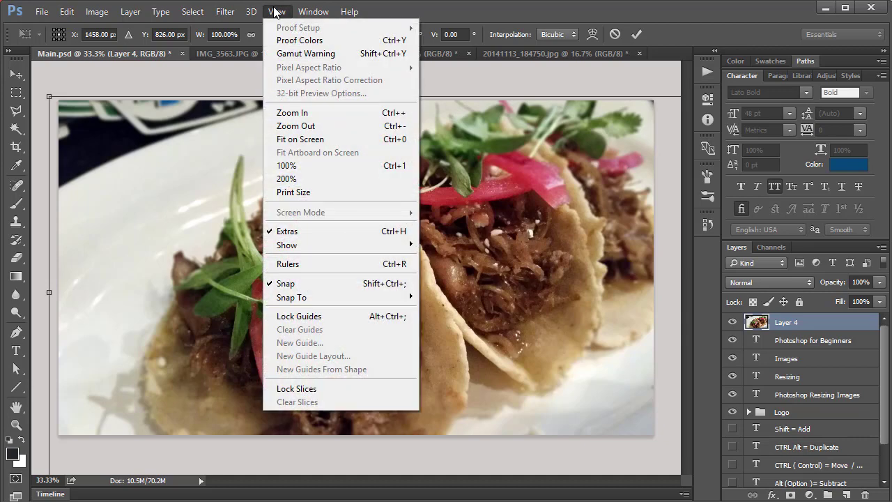
left_click(308, 127)
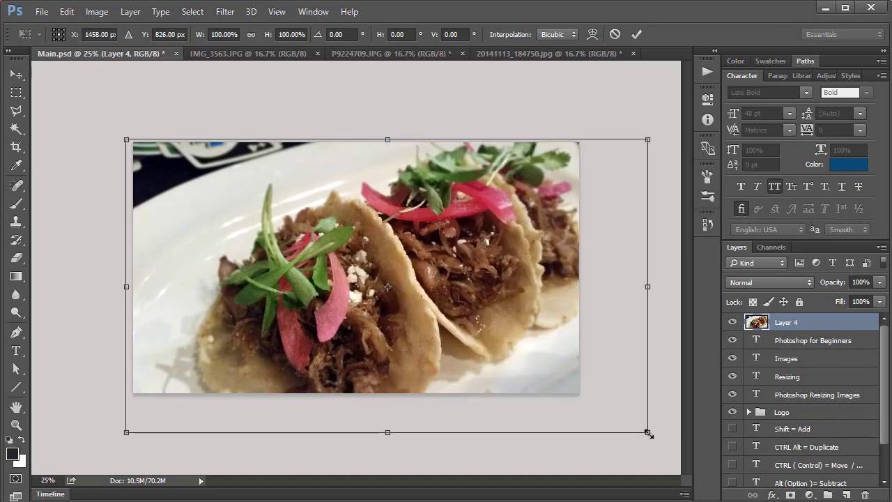
left_click_drag(647, 432, 586, 386)
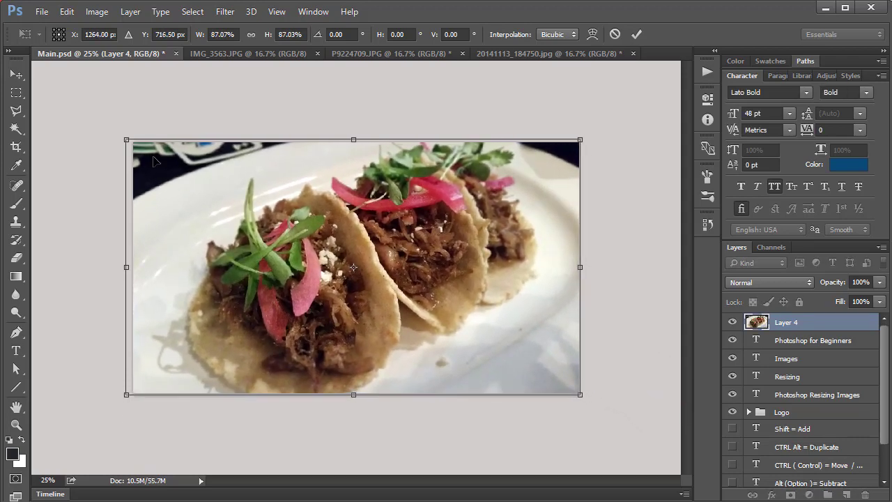
left_click_drag(127, 140, 194, 202)
left_click_drag(268, 247, 245, 249)
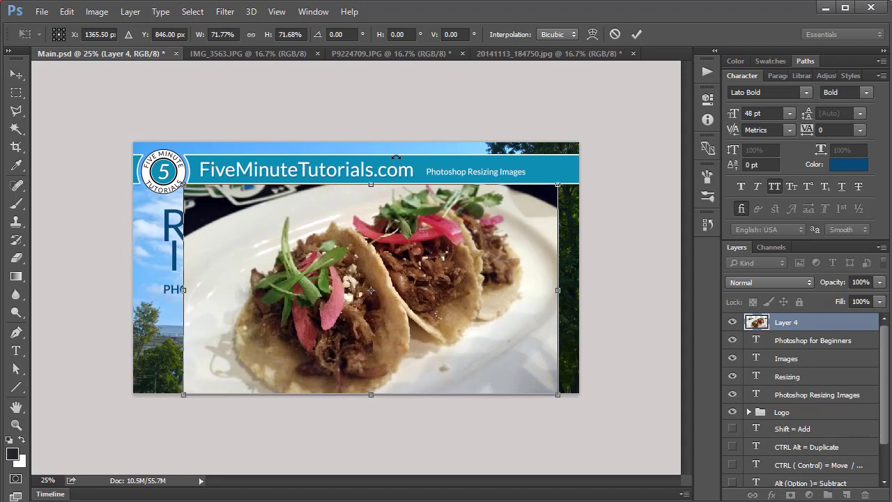
left_click(637, 34)
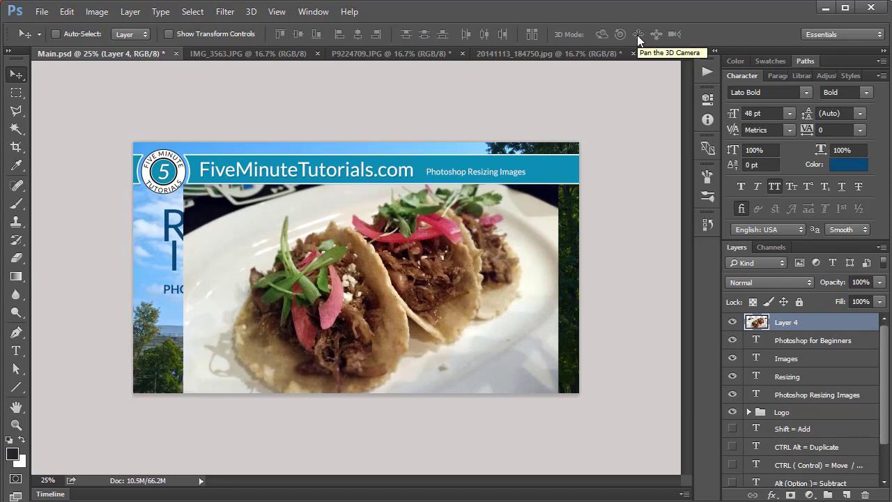
left_click(93, 12)
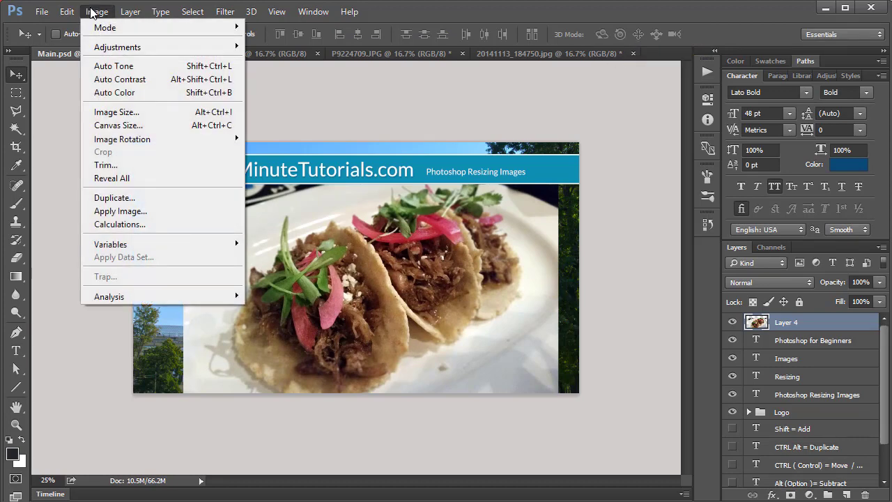
left_click(112, 112)
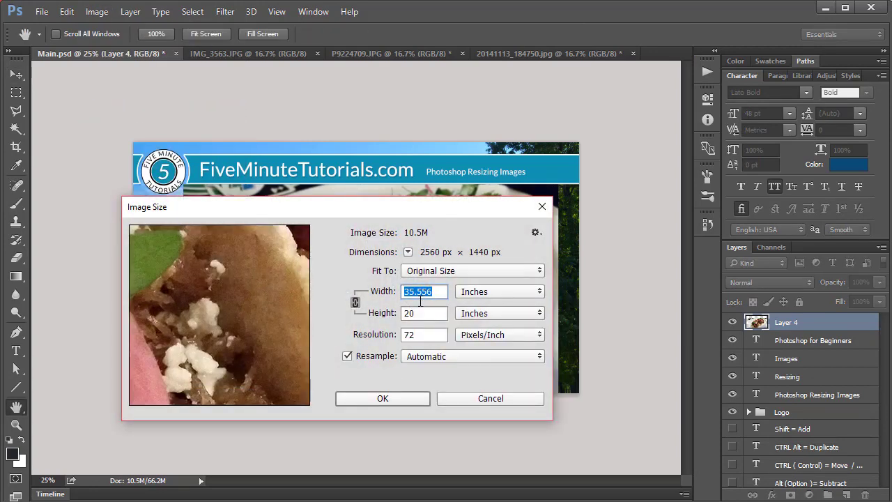
left_click(346, 356)
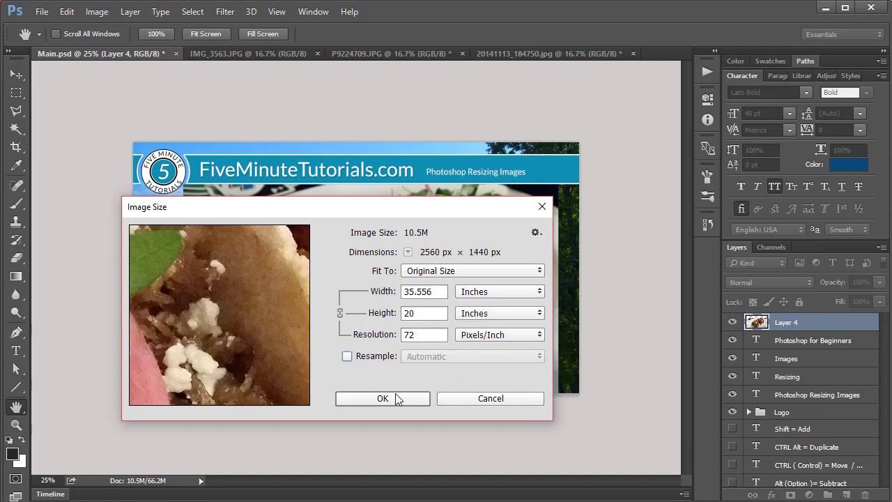
left_click(455, 398)
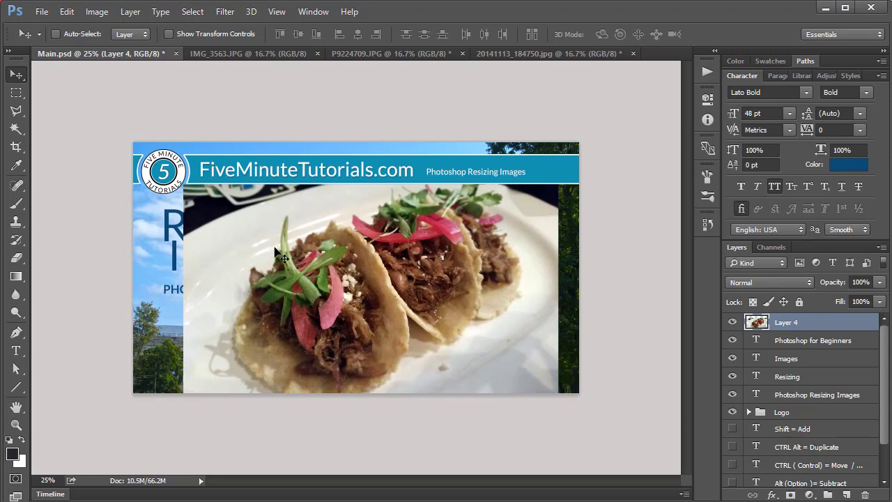
Scale the taco layer down proportionally to about 96% with Free Transform, keeping its upper-left corner in place.
left_click(67, 12)
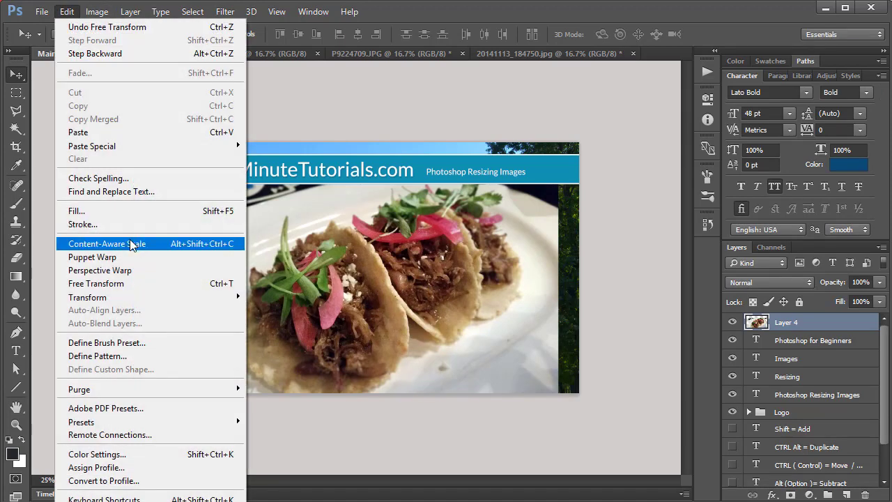
left_click(126, 282)
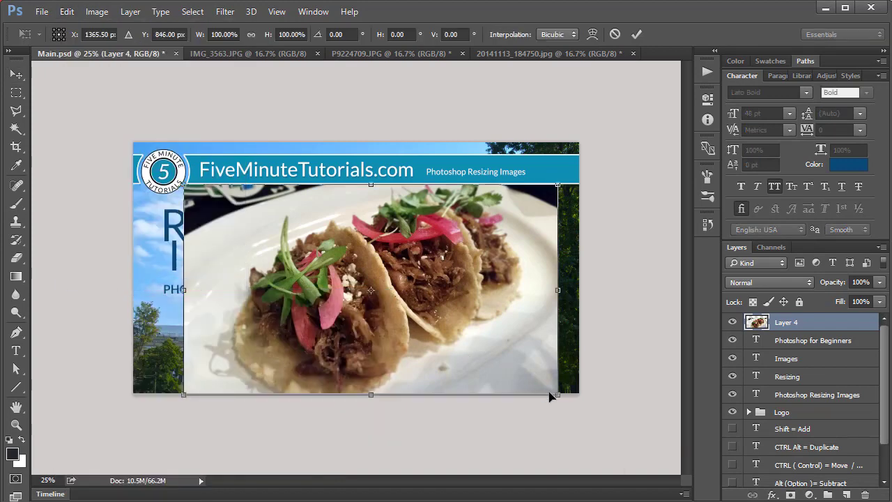
left_click_drag(558, 394, 549, 373)
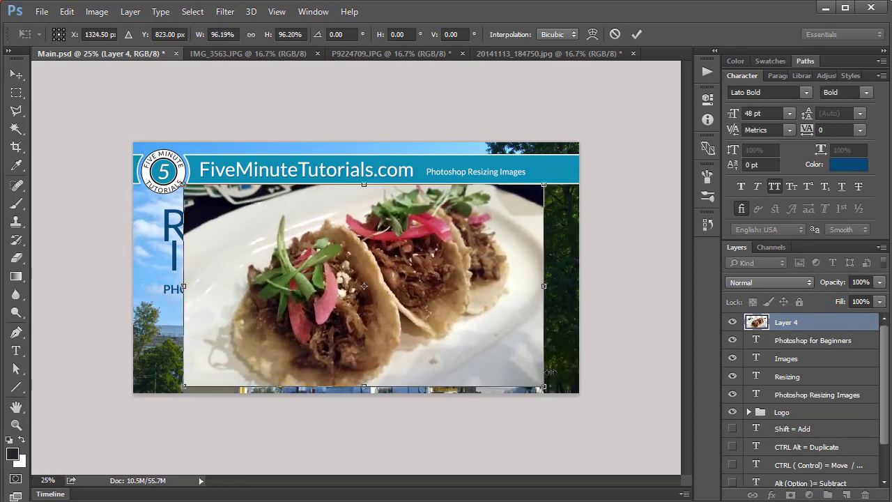